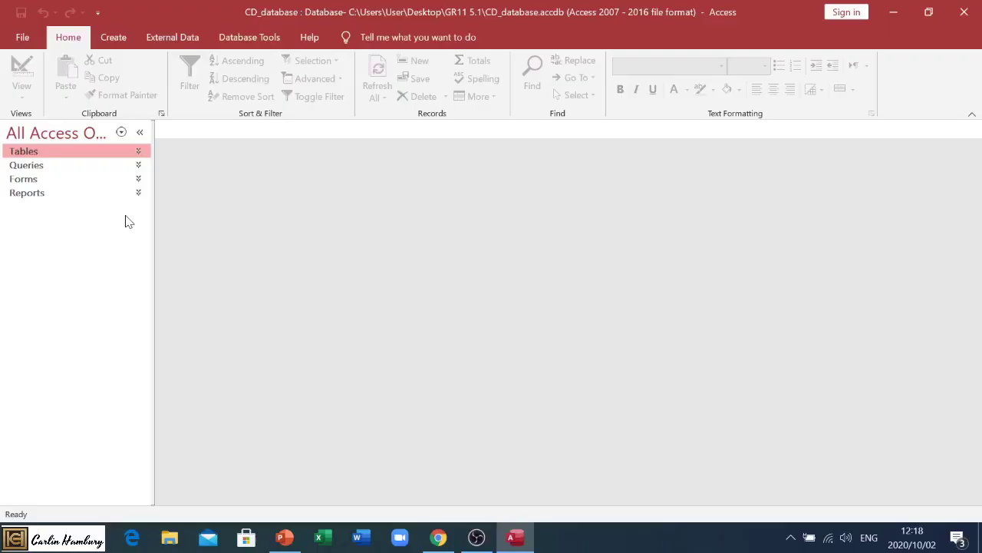
- Expand the database's list of tables and open CD_table in Datasheet View
{"action": "left_click", "coordinate": [139, 152]}
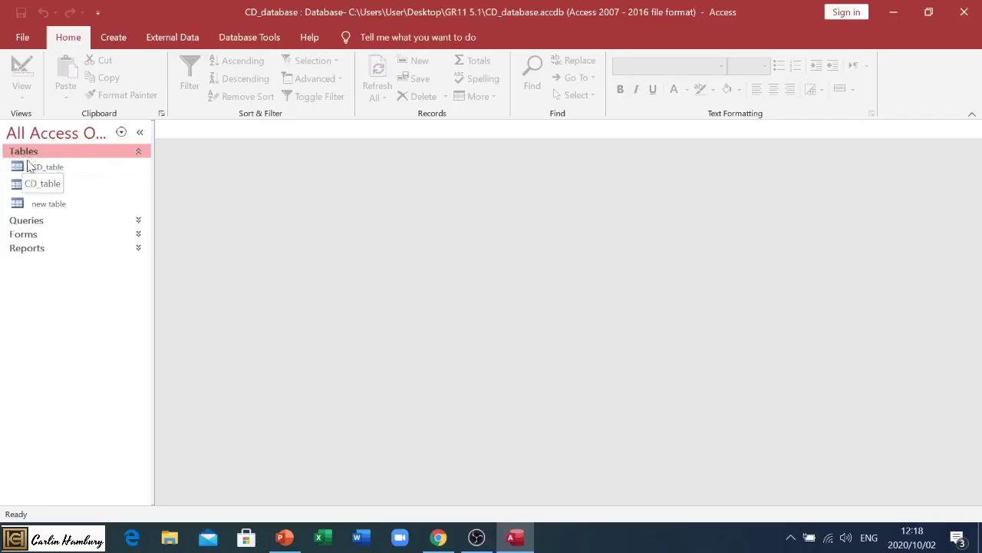
{"action": "left_click", "coordinate": [57, 173]}
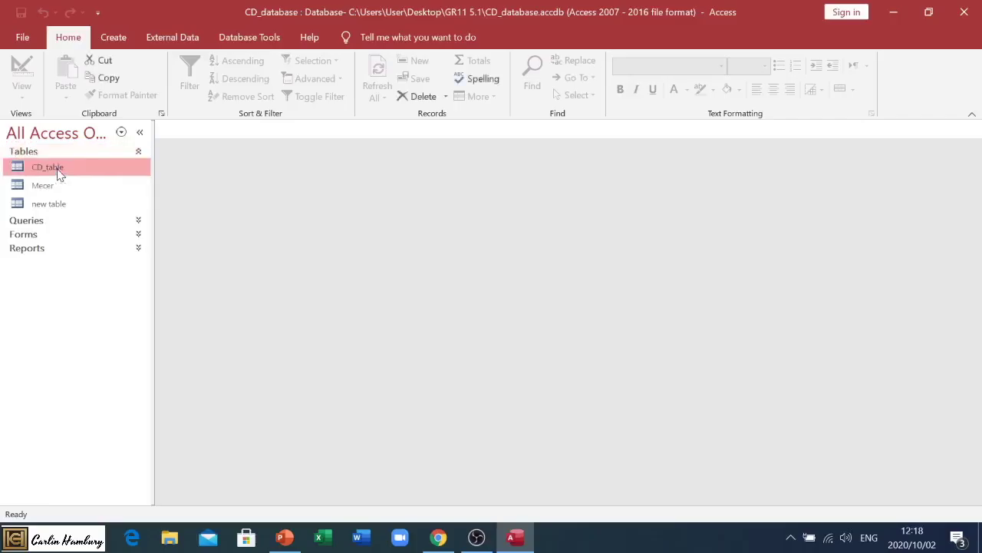
{"action": "left_click", "coordinate": [54, 186]}
{"action": "left_click", "coordinate": [52, 204]}
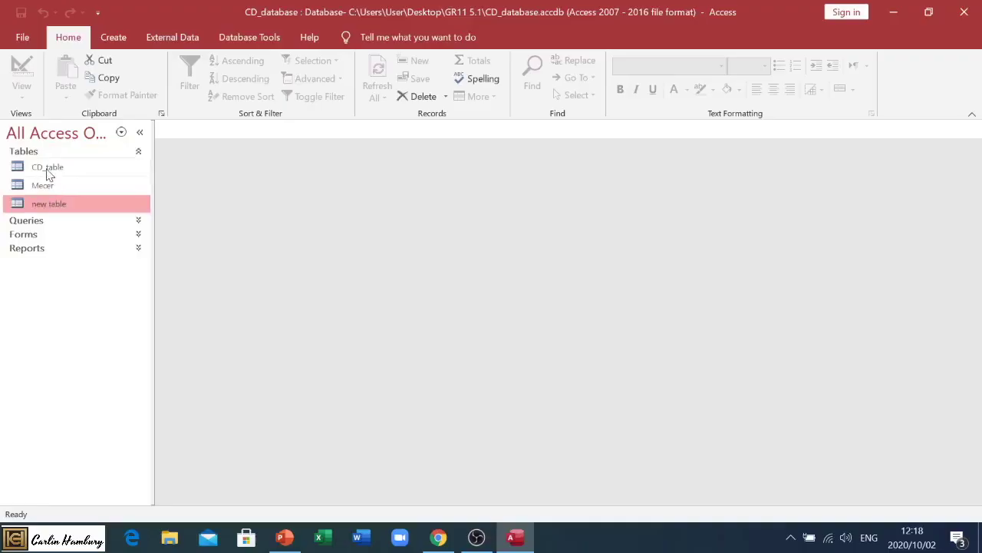
{"action": "left_click", "coordinate": [47, 172]}
{"action": "double_click", "coordinate": [47, 169]}
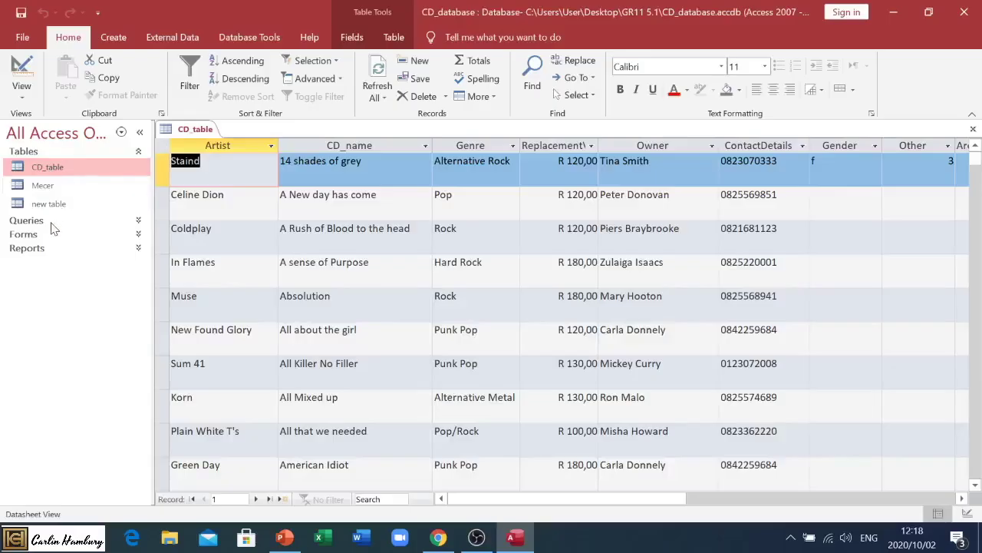
- Examine the lists of queries, forms and reports in the database one after another, collapsing each group again
{"action": "left_click", "coordinate": [138, 221]}
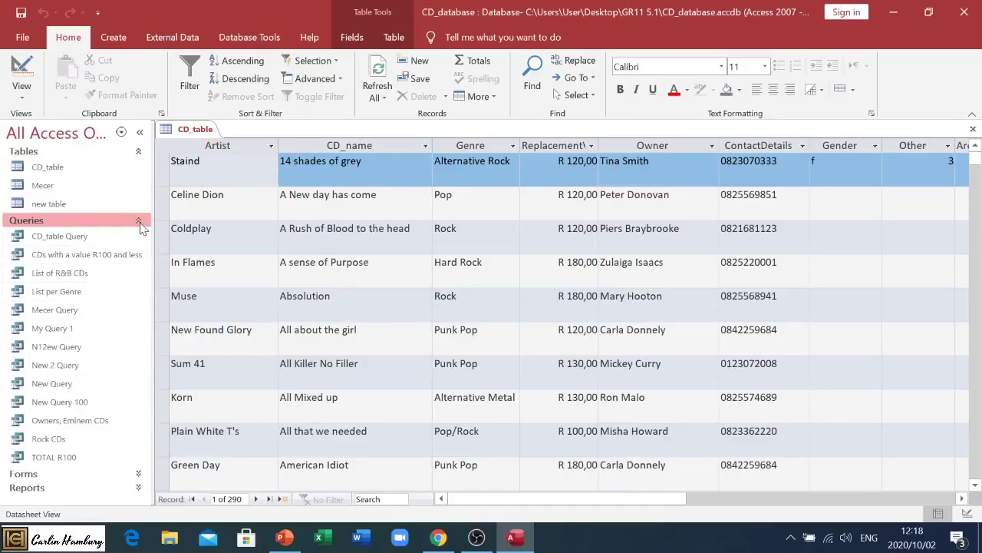
{"action": "left_click", "coordinate": [140, 224]}
{"action": "left_click", "coordinate": [139, 235]}
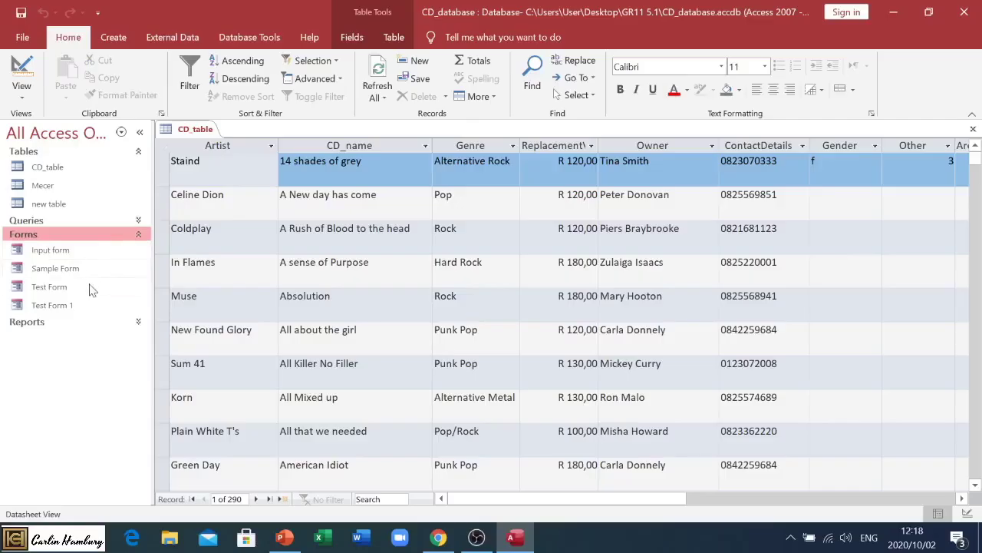
{"action": "left_click", "coordinate": [142, 235]}
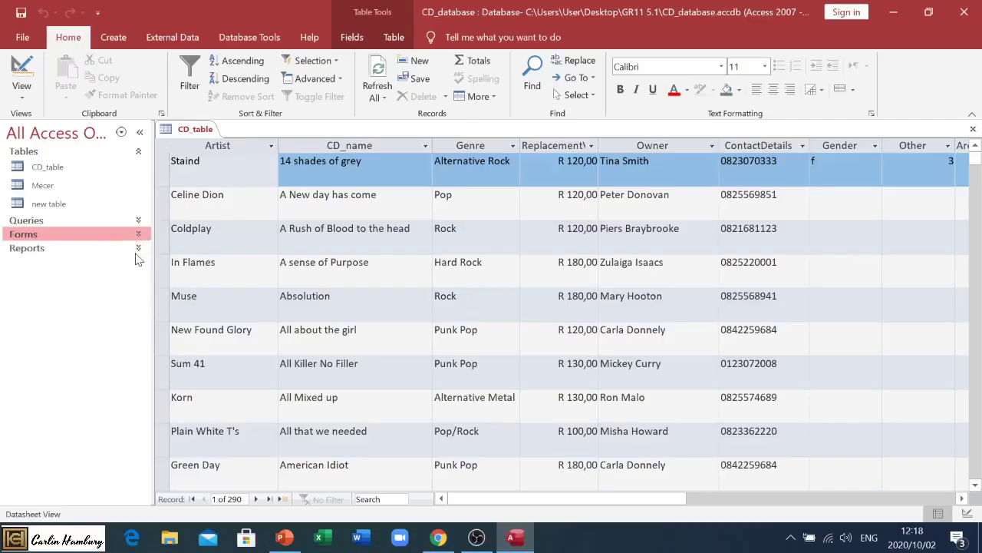
{"action": "left_click", "coordinate": [139, 249]}
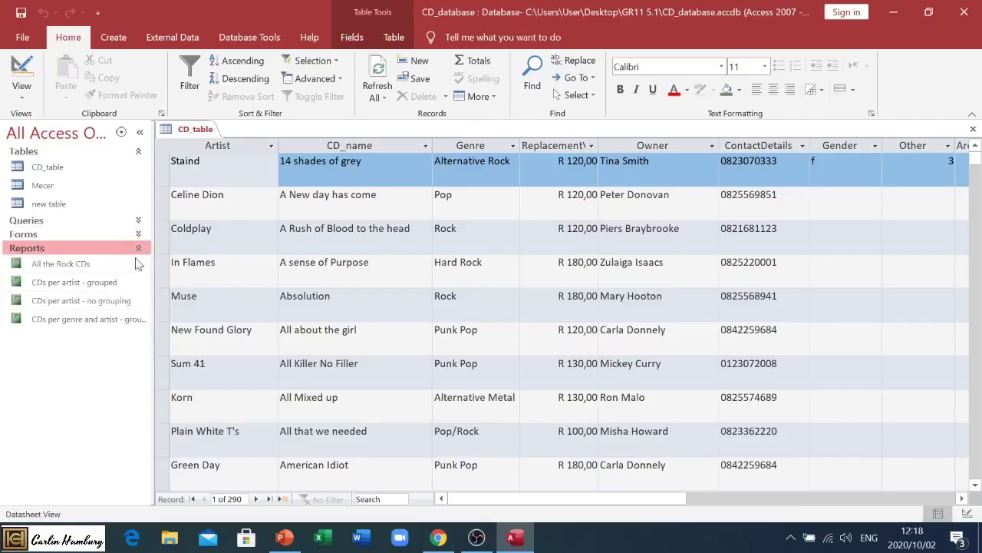
{"action": "left_click", "coordinate": [139, 248]}
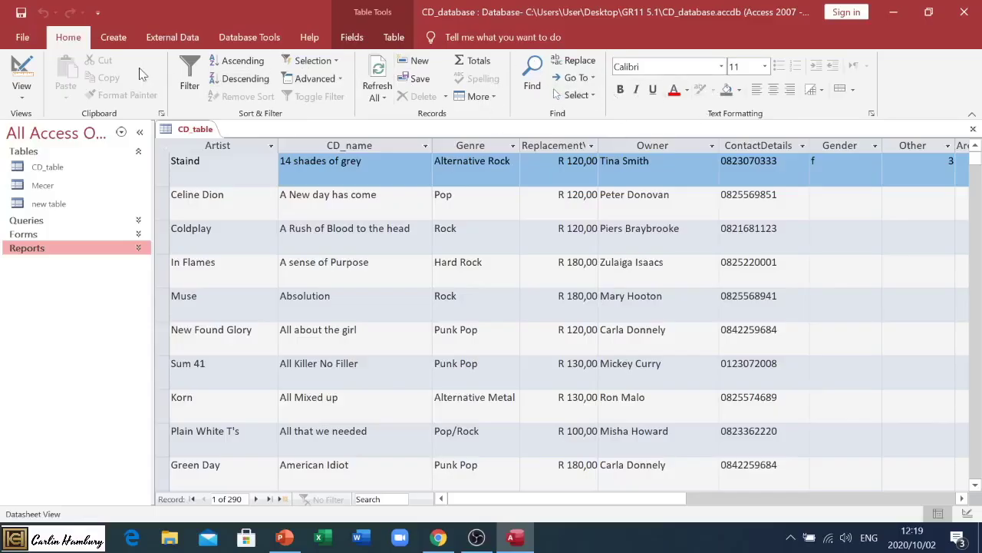
{"action": "left_click", "coordinate": [113, 36]}
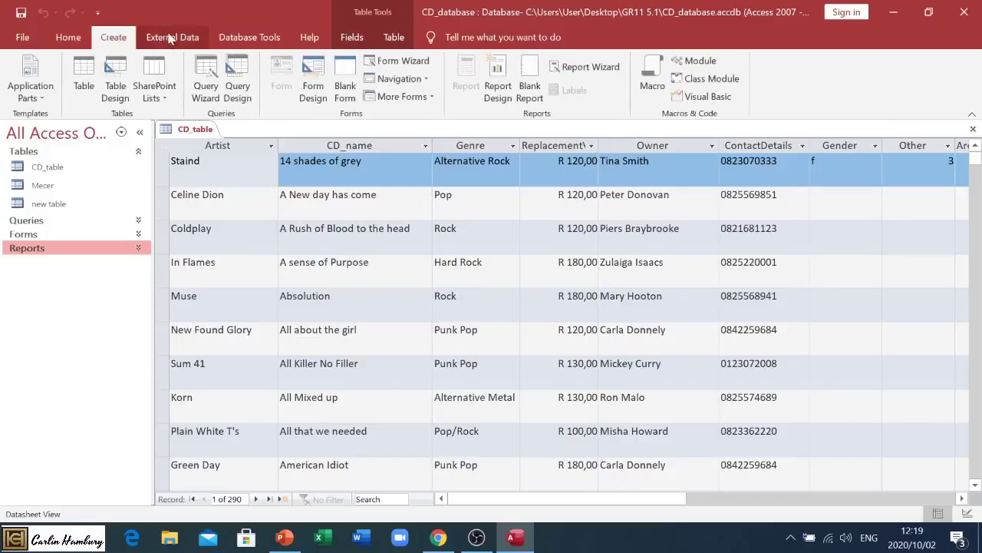
{"action": "left_click", "coordinate": [171, 39]}
{"action": "left_click", "coordinate": [249, 37]}
{"action": "left_click", "coordinate": [309, 40]}
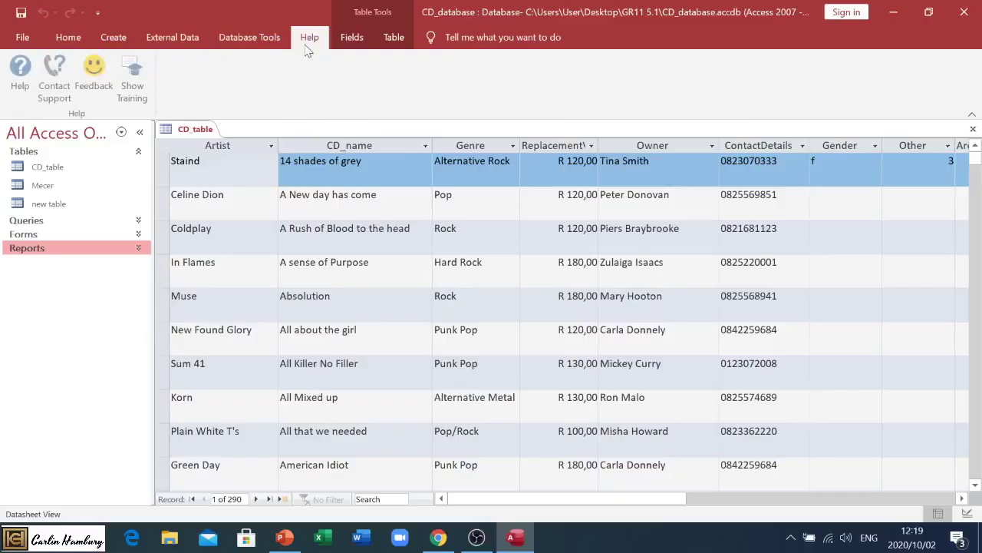
{"action": "left_click", "coordinate": [69, 38]}
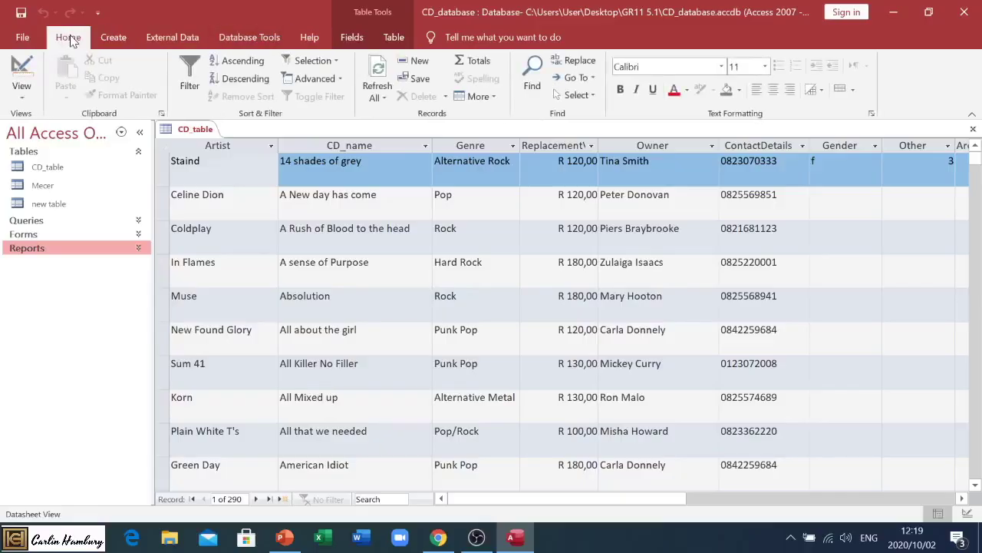
- Return to the CD_table datasheet and select its second and third records in turn as whole rows
{"action": "double_click", "coordinate": [53, 167]}
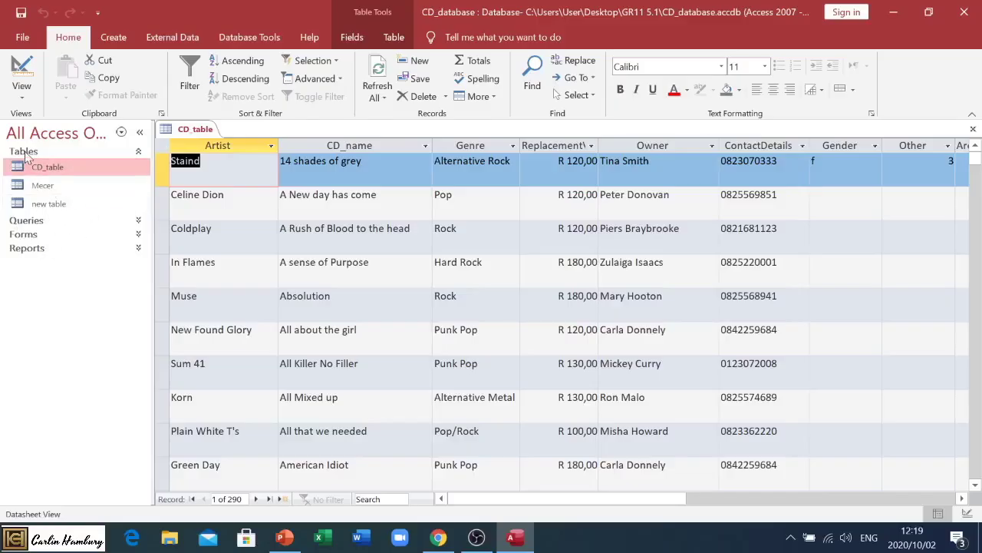
{"action": "double_click", "coordinate": [46, 169]}
{"action": "left_click", "coordinate": [158, 195]}
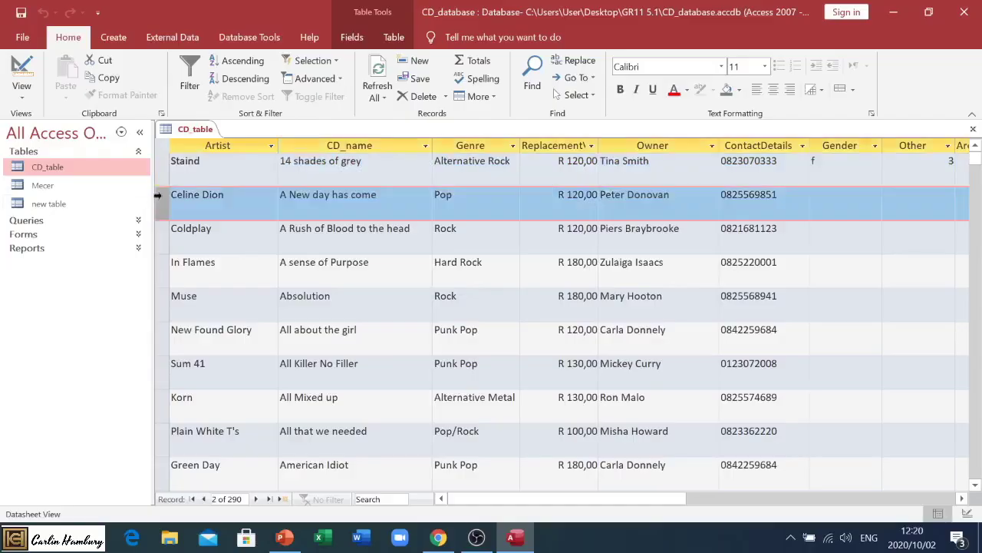
{"action": "left_click", "coordinate": [163, 238]}
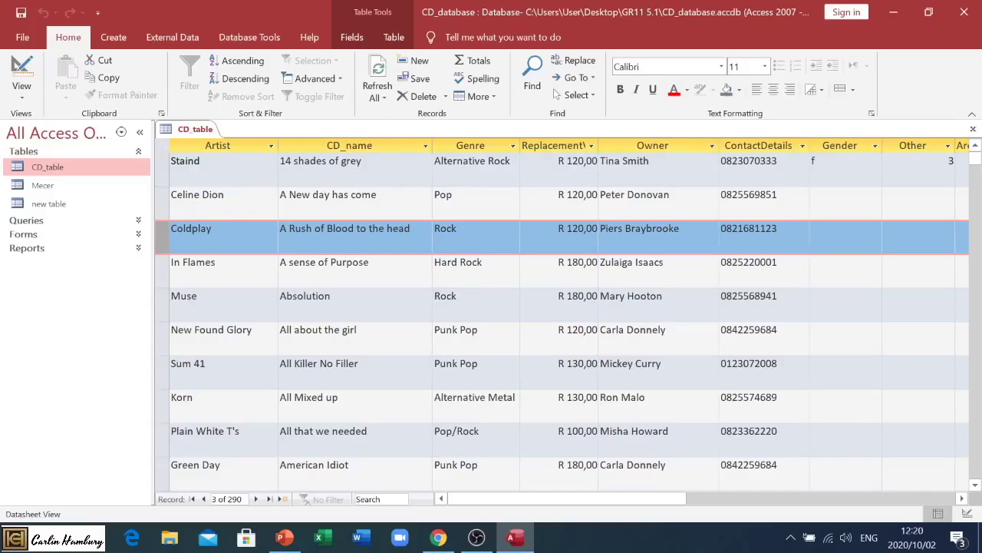
- Go to the first record of CD_table, jump to the last one and return to the first
{"action": "left_click", "coordinate": [192, 499]}
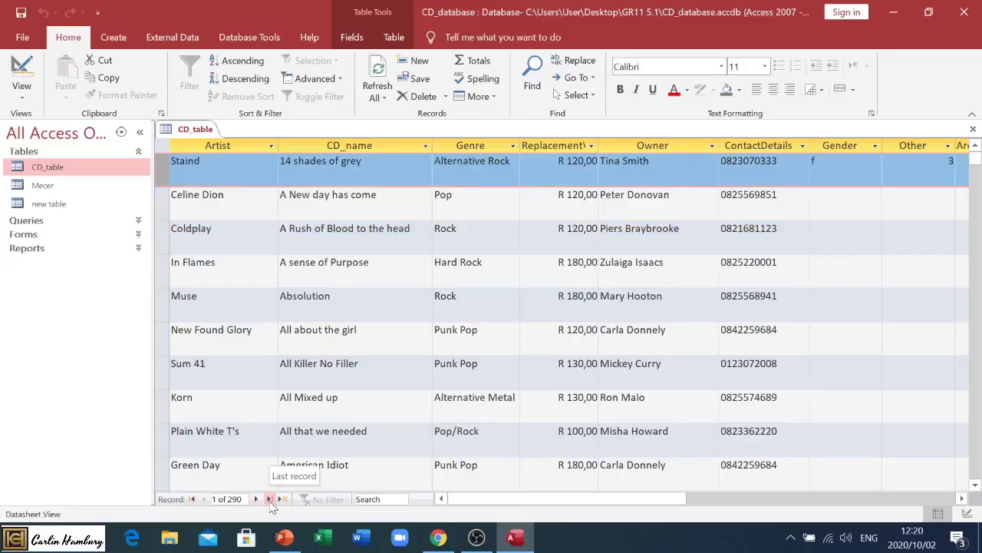
{"action": "left_click", "coordinate": [269, 499]}
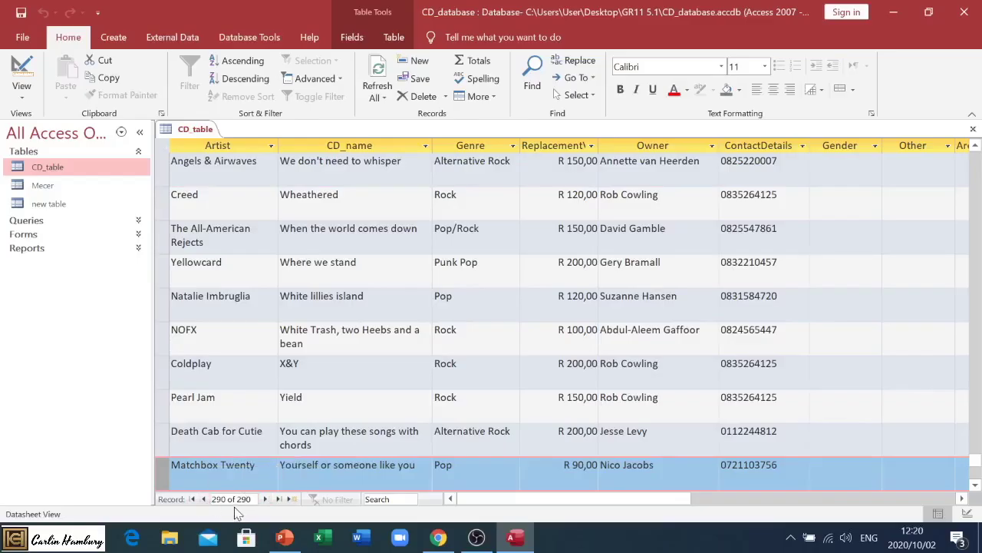
{"action": "left_click", "coordinate": [192, 499]}
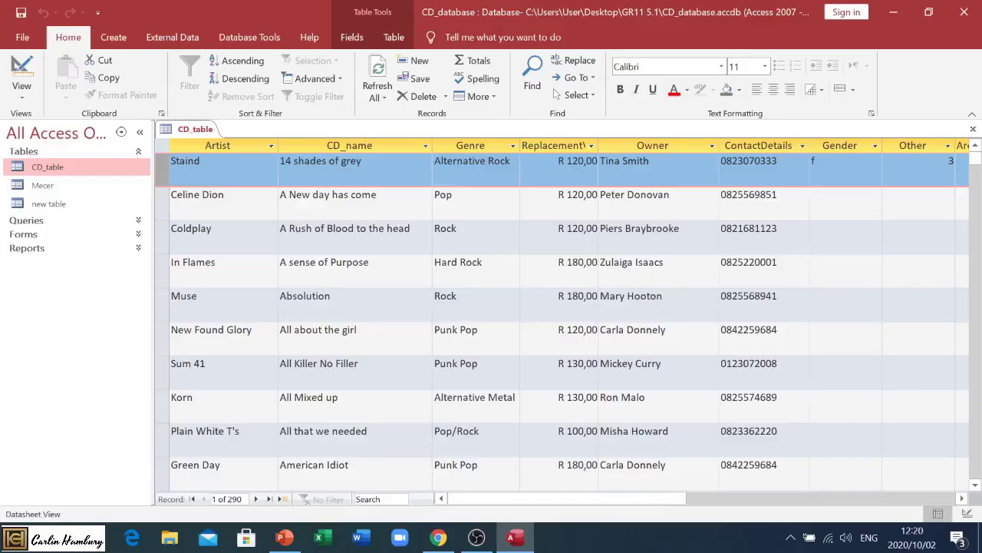
- Search the records of CD_table for "rock"
{"action": "left_click", "coordinate": [367, 499]}
{"action": "type", "text": "rock"}
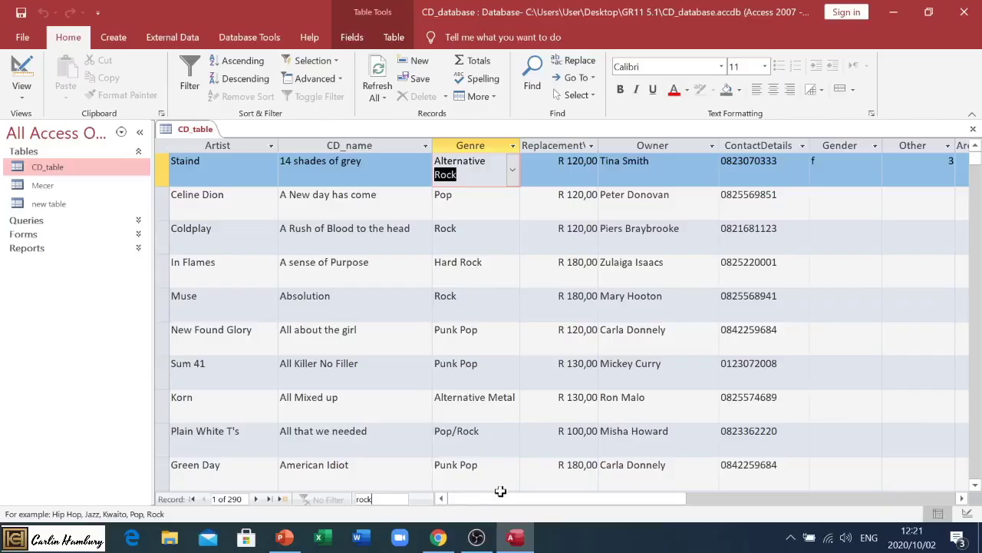
{"action": "mouse_move", "coordinate": [505, 501]}
{"action": "left_mouse_down"}
{"action": "mouse_move", "coordinate": [622, 498]}
{"action": "mouse_move", "coordinate": [507, 500]}
{"action": "mouse_move", "coordinate": [557, 512]}
{"action": "mouse_move", "coordinate": [507, 516]}
{"action": "left_mouse_up"}
{"action": "left_click_drag", "start_coordinate": [645, 504], "coordinate": [614, 503]}
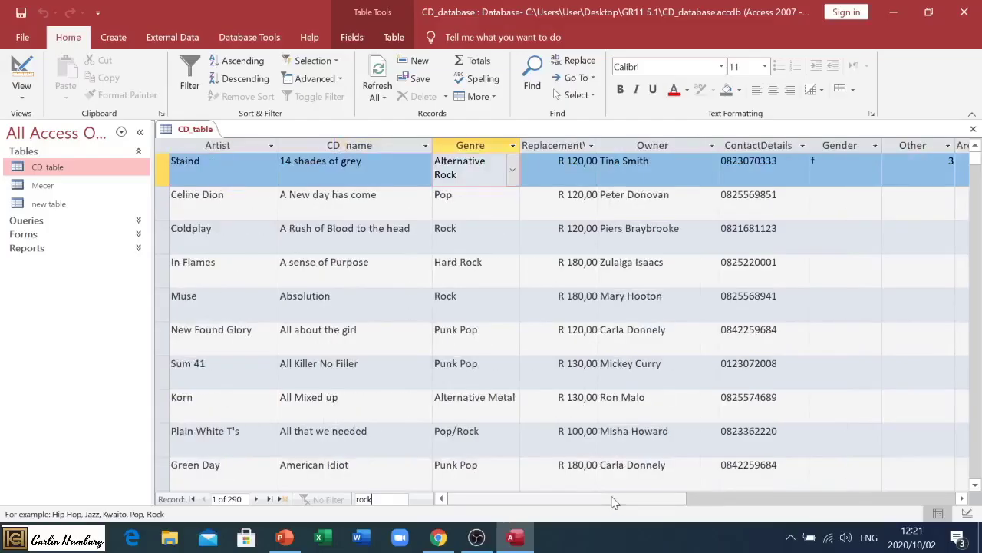
{"action": "mouse_move", "coordinate": [979, 159]}
{"action": "left_mouse_down"}
{"action": "mouse_move", "coordinate": [979, 420]}
{"action": "mouse_move", "coordinate": [979, 151]}
{"action": "left_mouse_up"}
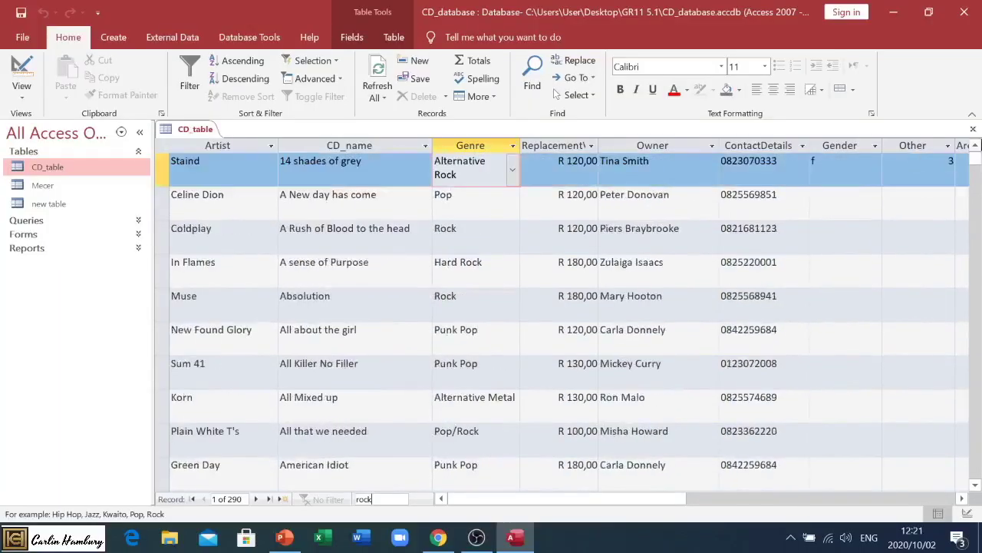
{"action": "left_click", "coordinate": [23, 98]}
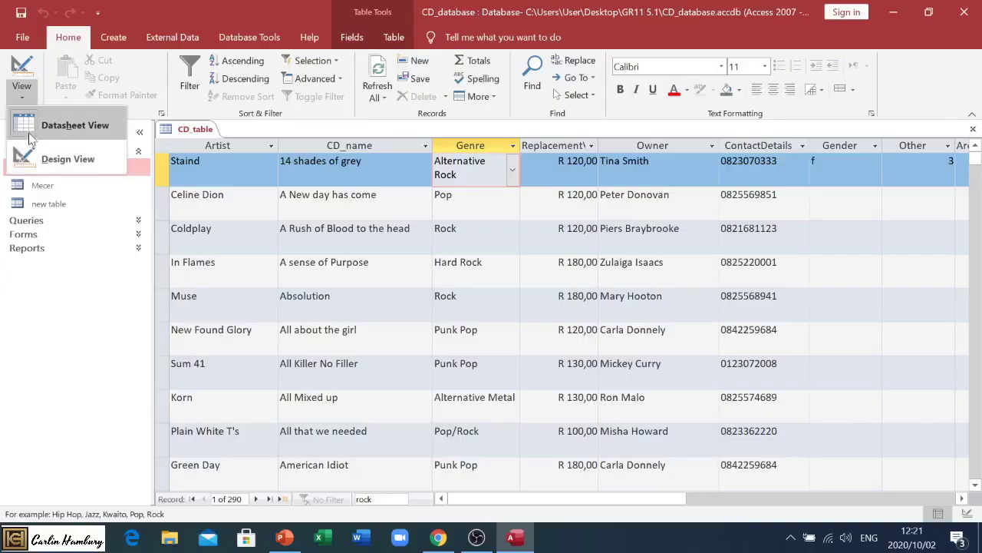
{"action": "left_click", "coordinate": [25, 98]}
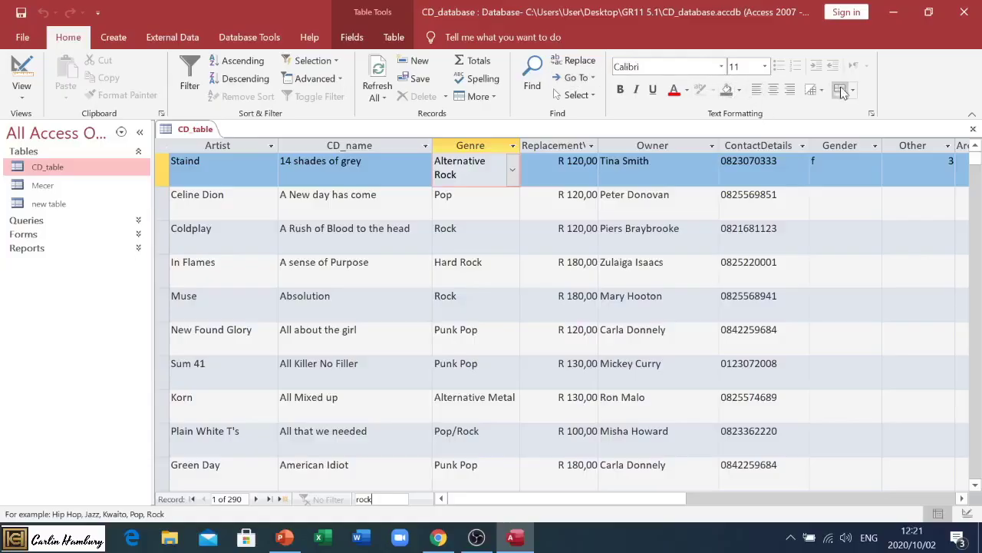
{"action": "left_click", "coordinate": [146, 40]}
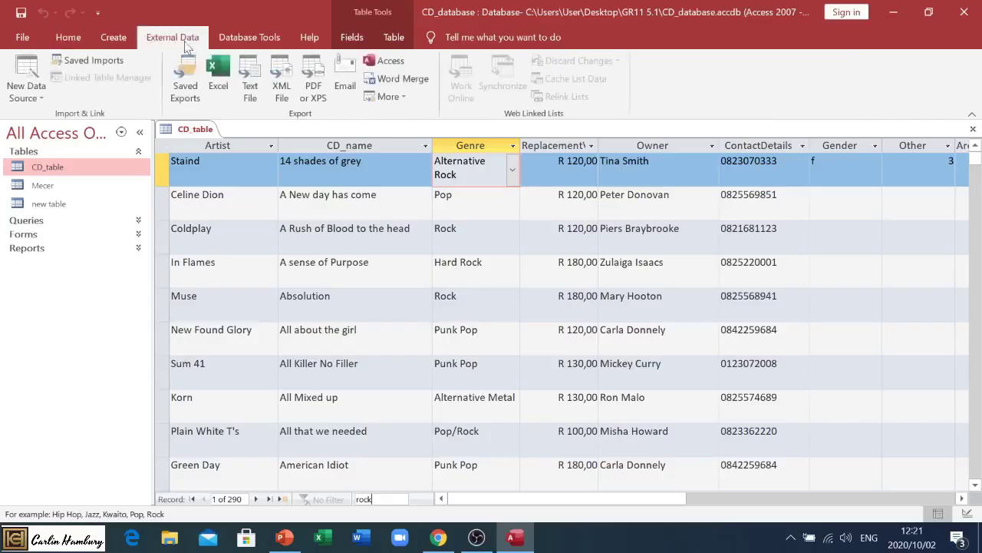
{"action": "left_click", "coordinate": [232, 38]}
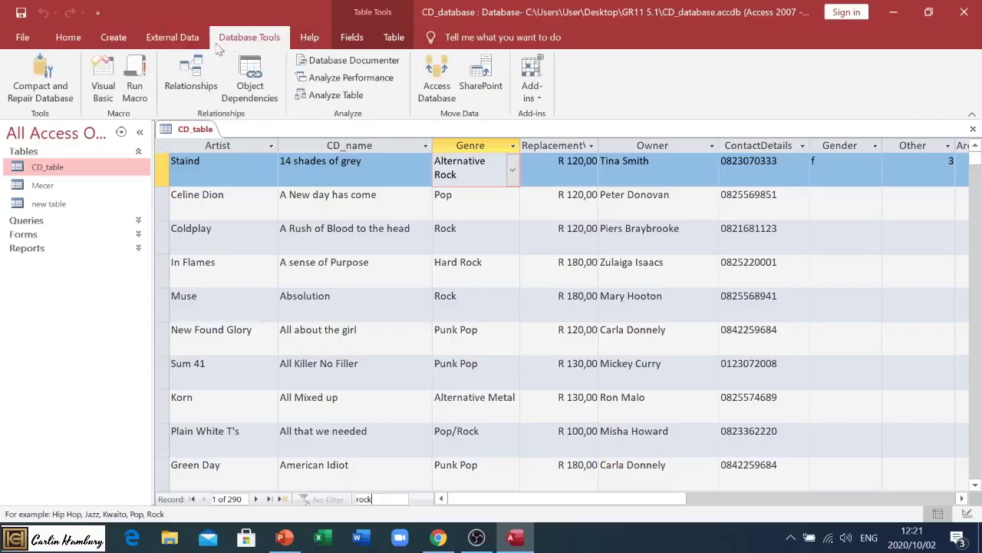
{"action": "left_click", "coordinate": [115, 35]}
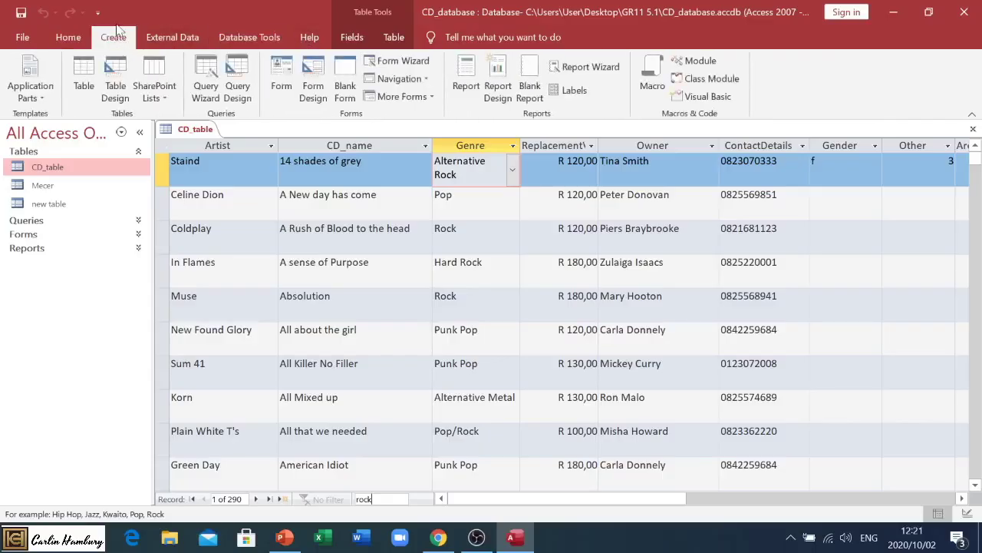
{"action": "left_click", "coordinate": [77, 40]}
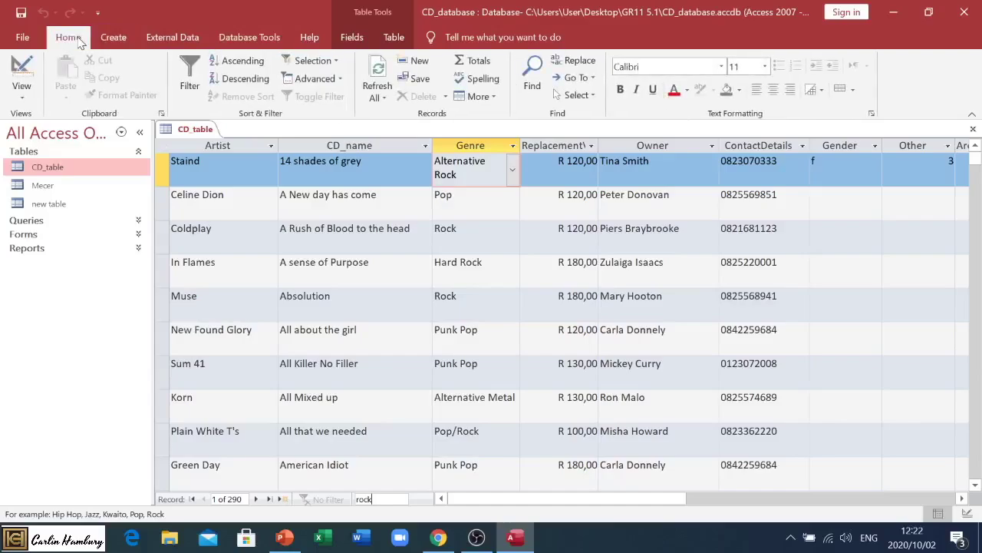